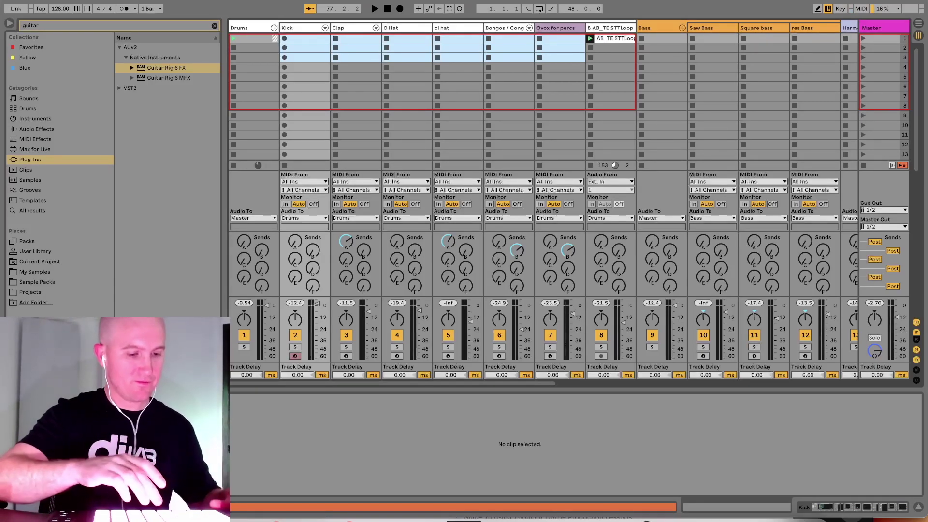
# Record two-bar clips in the first scene: F3 kick hits on every beat and E♭3 claps on beats two and four
pyautogui.press('Return')
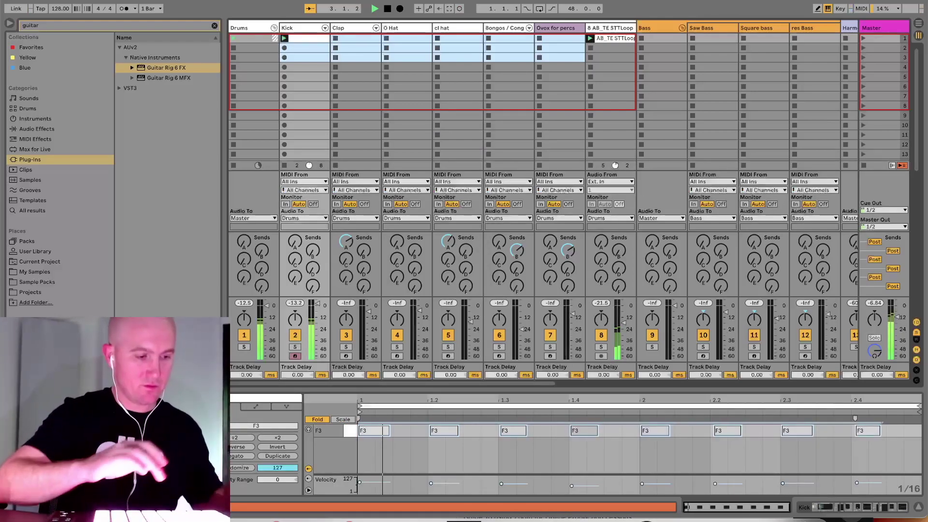
pyautogui.press('Right')
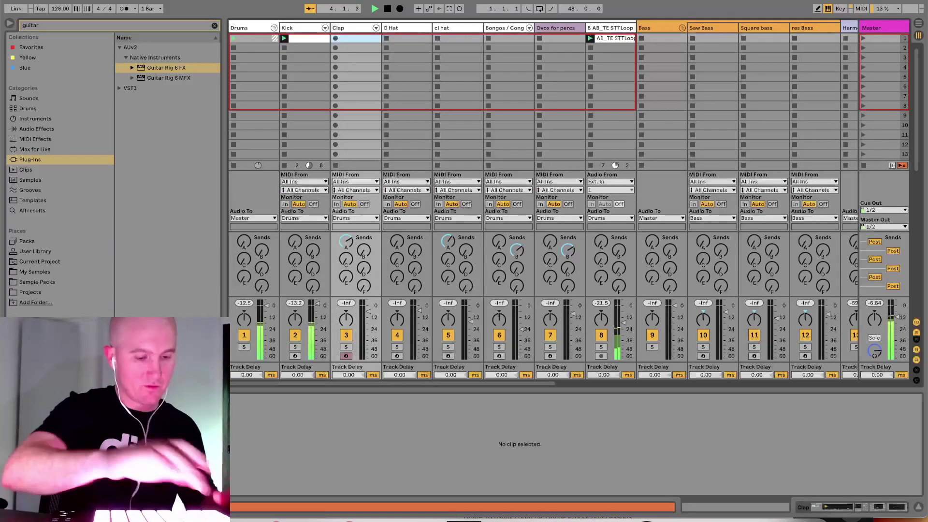
pyautogui.hotkey('shift', 'F9')
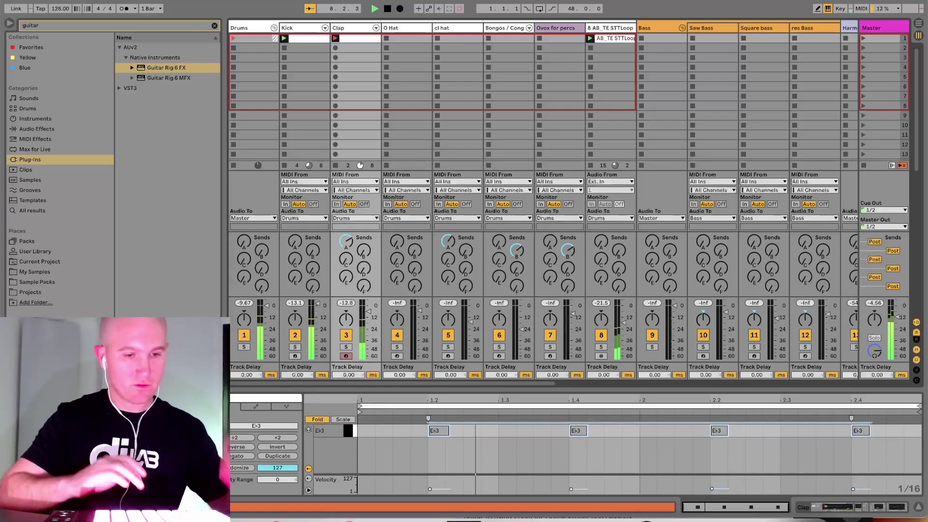
# Record a two-bar offbeat A♭2 open-hat pattern on O Hat and a two-bar C1 pattern on Ovox for percs
pyautogui.hotkey('shift', 'F9')
pyautogui.press('Right')
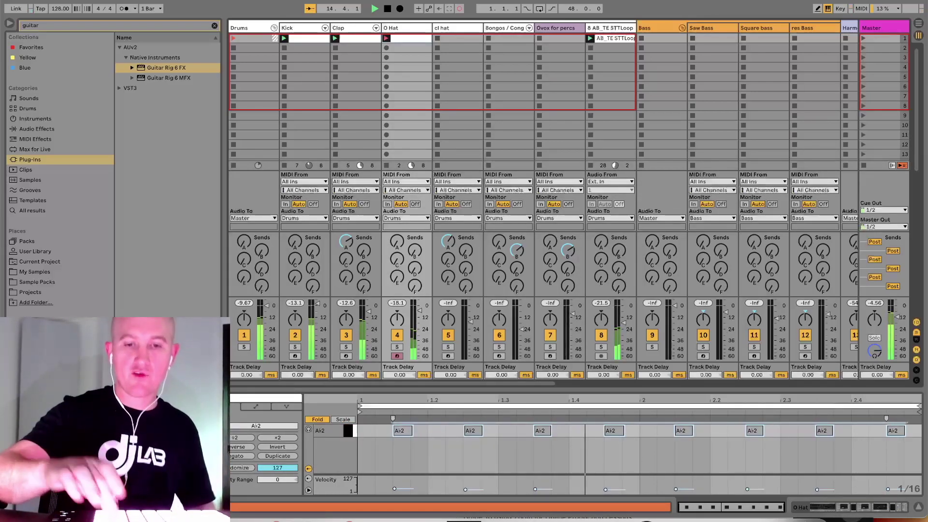
pyautogui.click(561, 38)
pyautogui.press('Return')
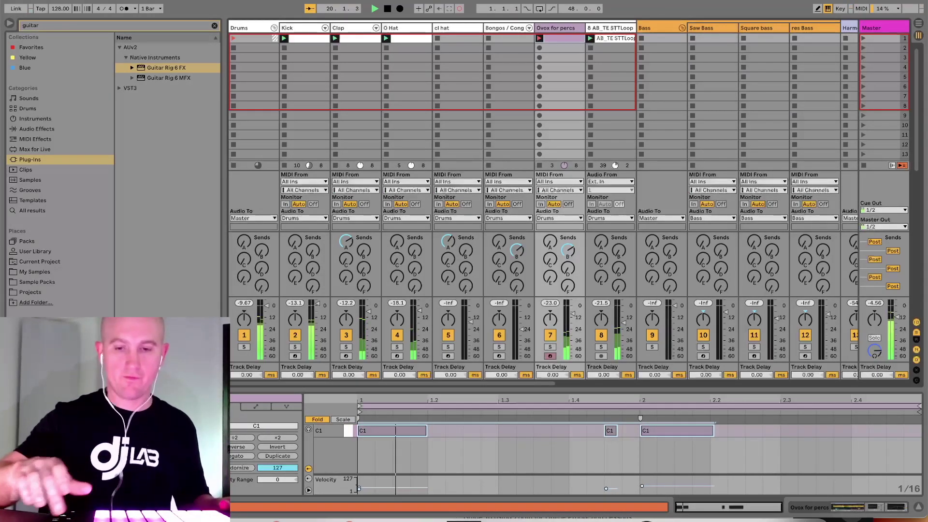
# Collapse the Drums group so its individual tracks are hidden
pyautogui.press('Left')
pyautogui.press('Left')
pyautogui.press('Left')
pyautogui.press('Left')
pyautogui.press('Left')
pyautogui.press('Left')
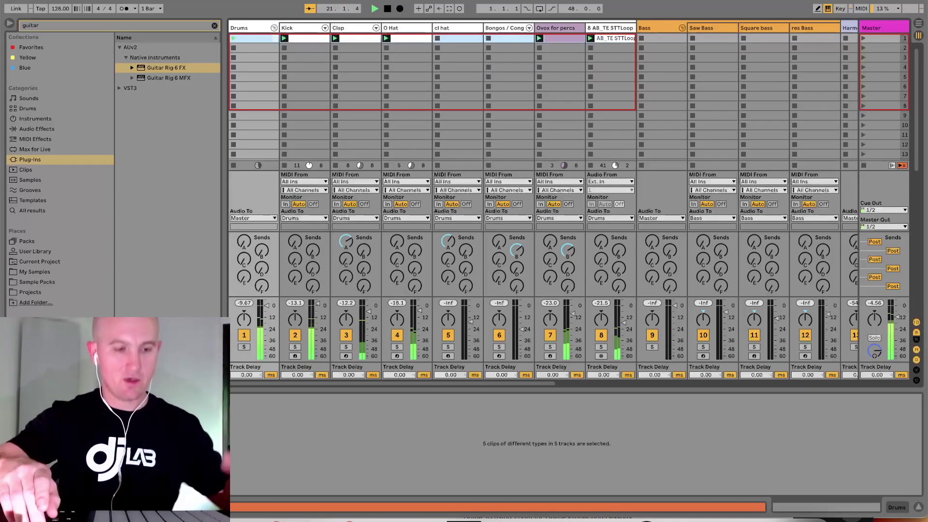
pyautogui.press('-')
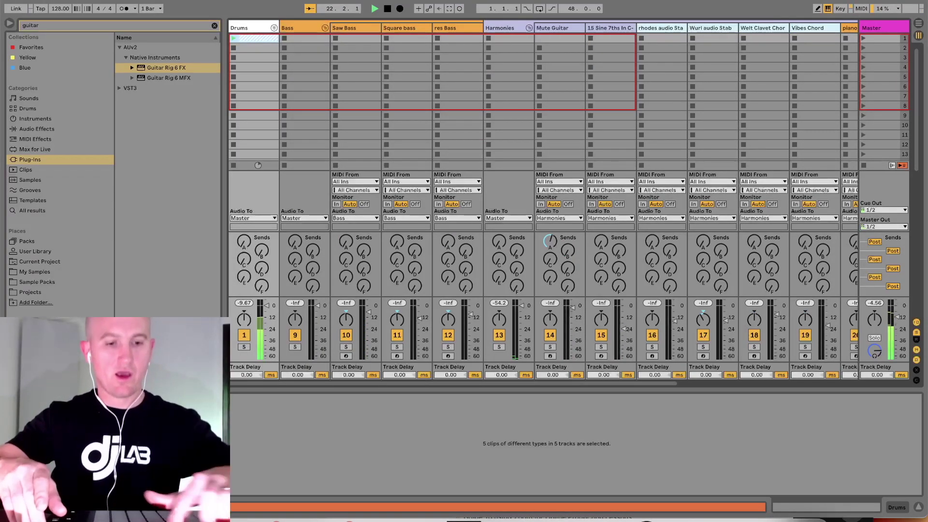
# Record a two-bar F3 and A♭3 res Bass pattern and nudge the short F3 overlapping A♭3 back to the preceding sixteenth
pyautogui.click(459, 38)
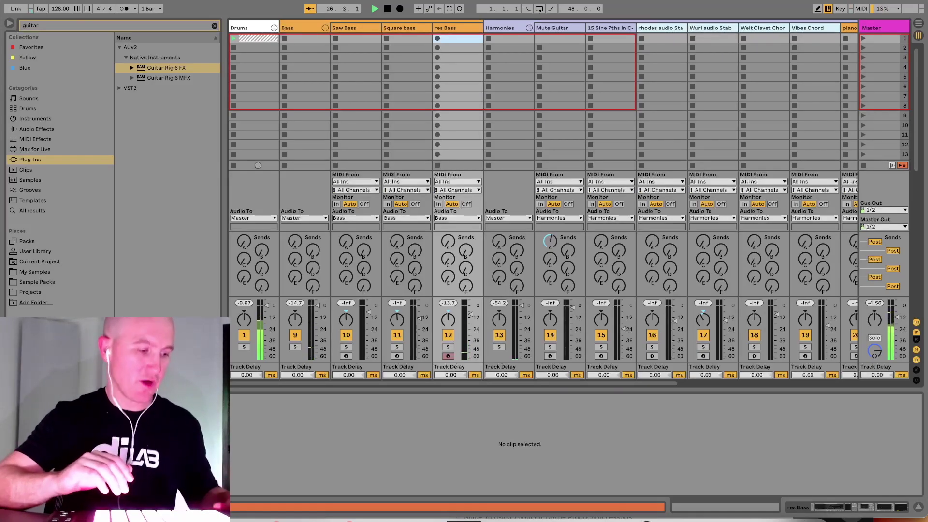
pyautogui.press('Return')
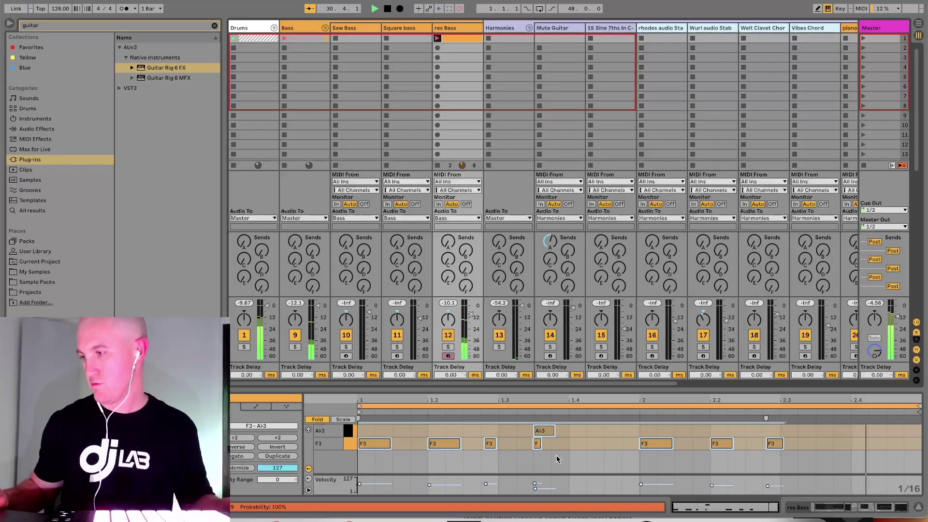
pyautogui.moveTo(552, 444); pyautogui.dragTo(530, 446)
pyautogui.press('Left')
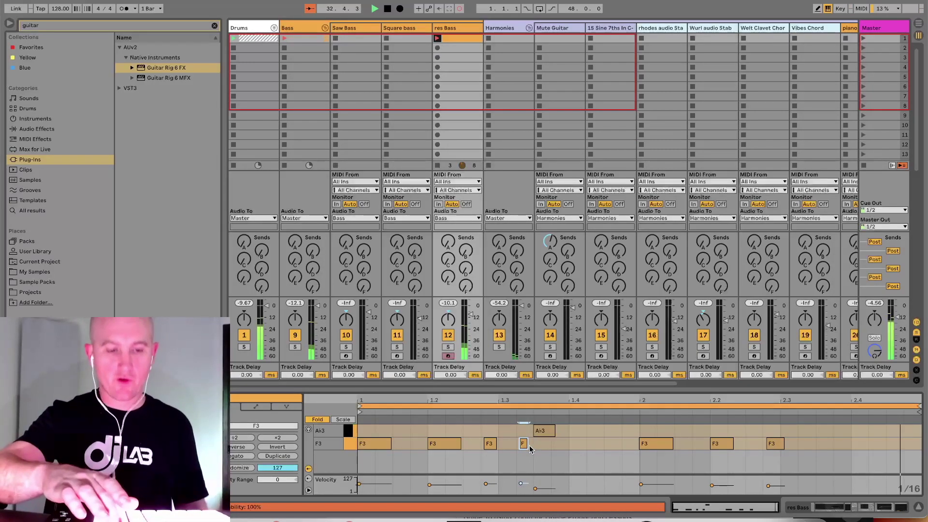
# Record two-bar parts using F3 and A♭3 on the rhodes audio Stab track and the 15 Sine 7ths track
pyautogui.press('Right')
pyautogui.press('Right')
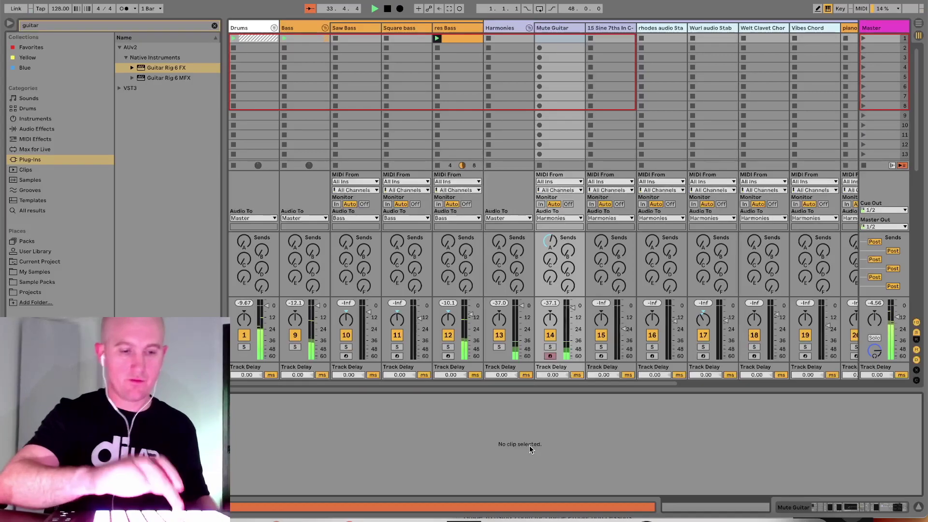
pyautogui.press('Right')
pyautogui.press('Right')
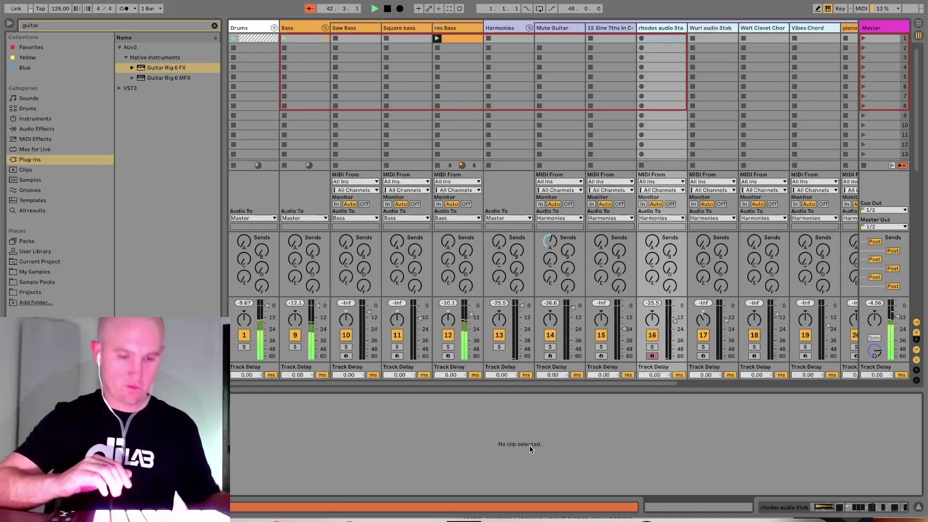
pyautogui.hotkey('shift', 'F9')
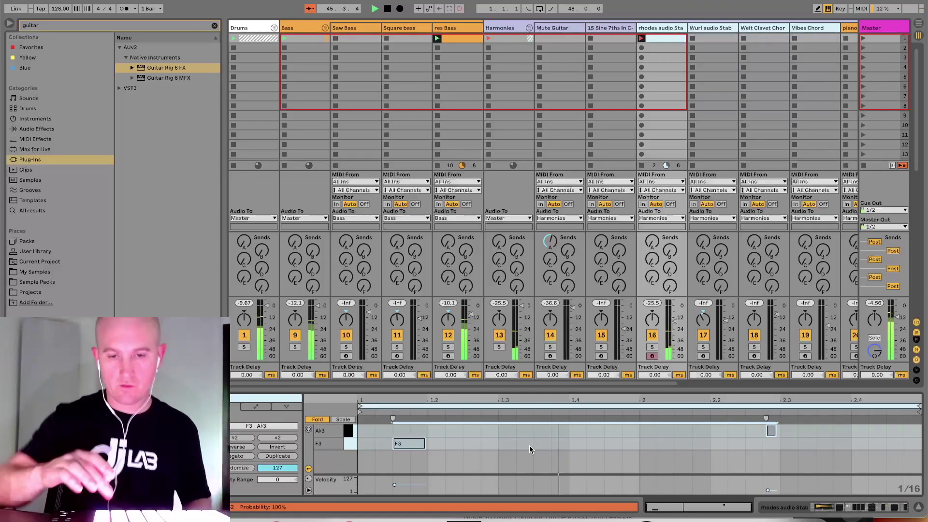
pyautogui.press('Left')
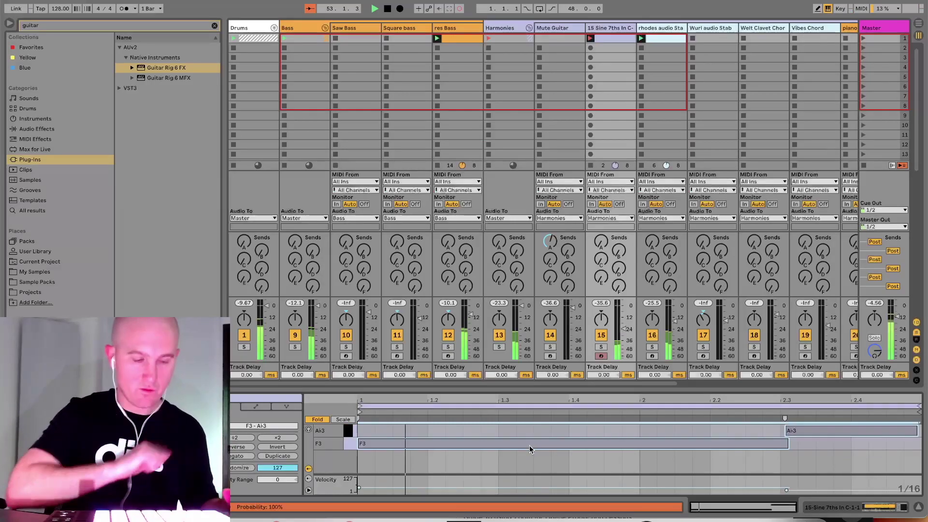
pyautogui.press('Right')
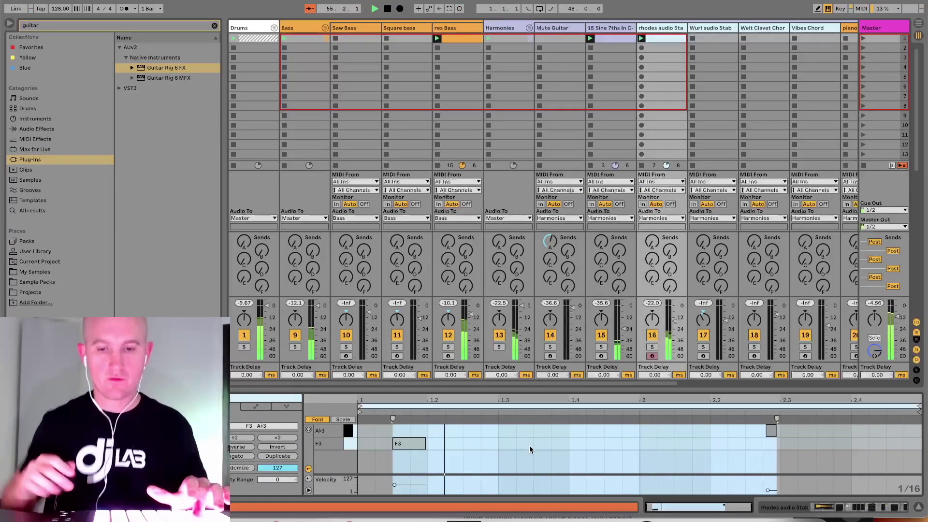
pyautogui.press('Right')
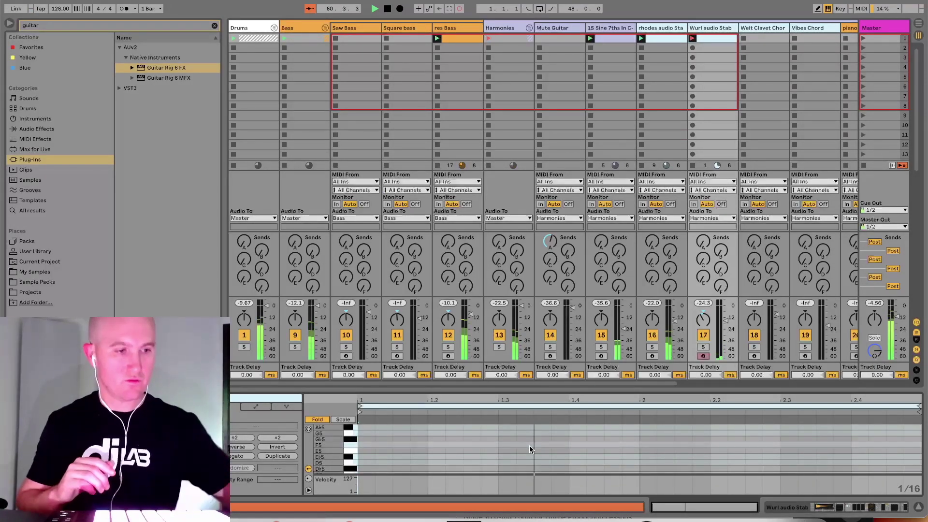
pyautogui.press('Delete')
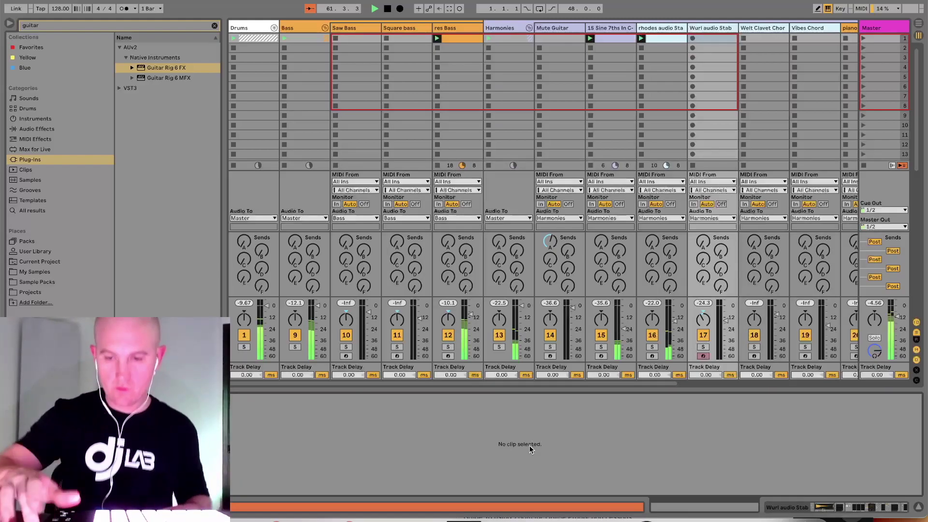
# Record two-bar F3 parts in the first scene on the Welt Clavet Chord and Vibes Chord tracks
pyautogui.press('Right')
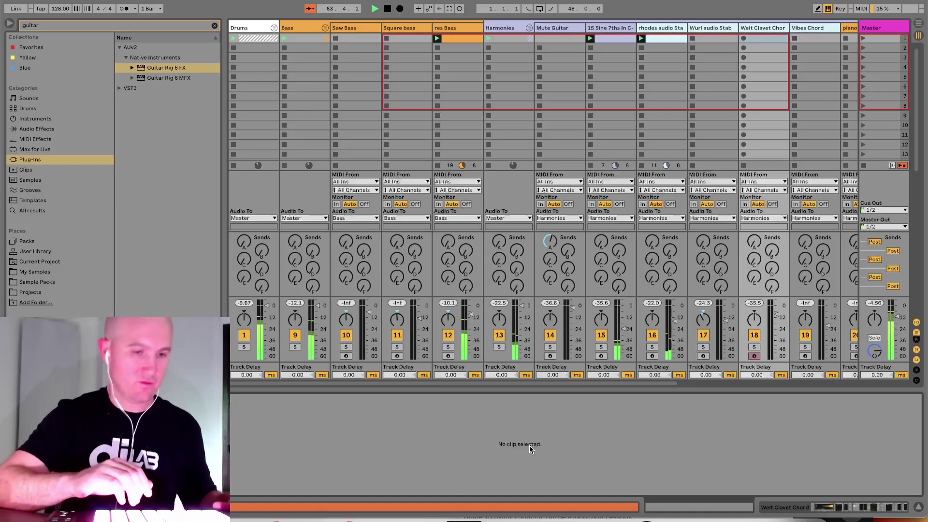
pyautogui.hotkey('shift', 'F9')
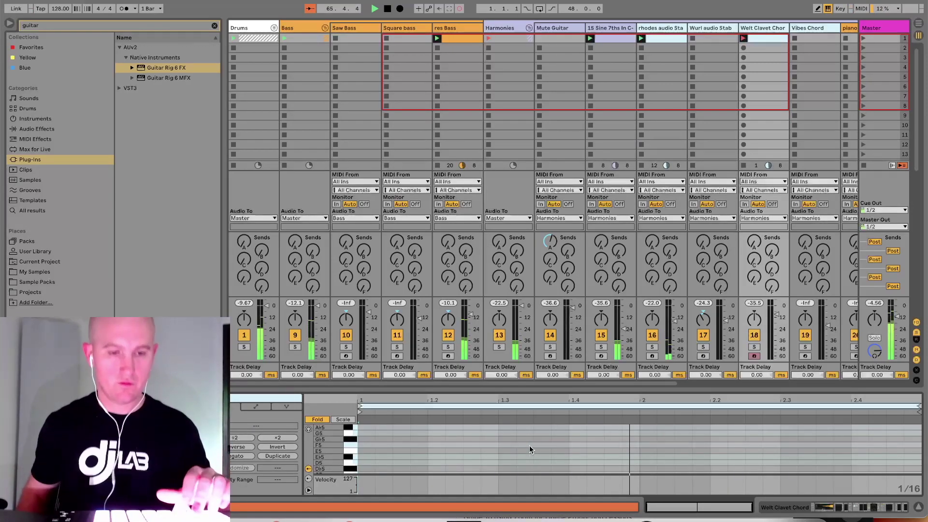
pyautogui.press('f')
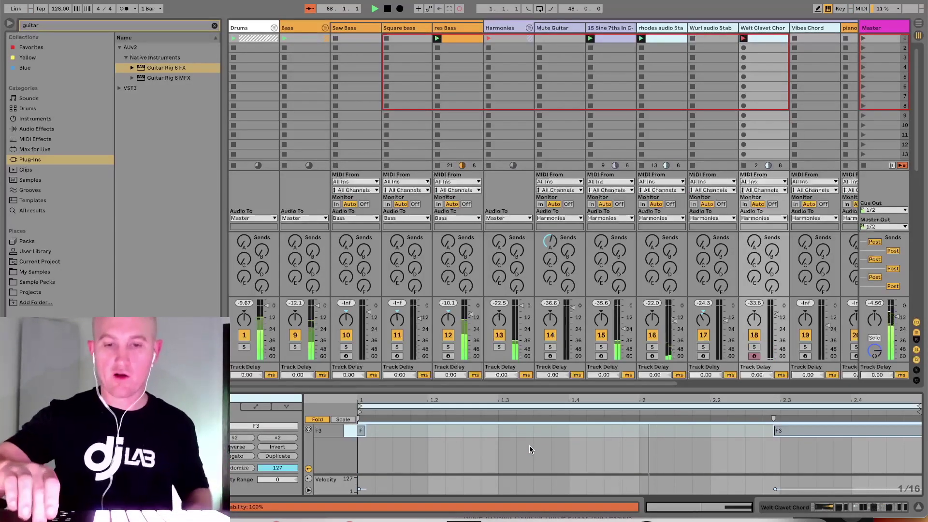
pyautogui.press('Right')
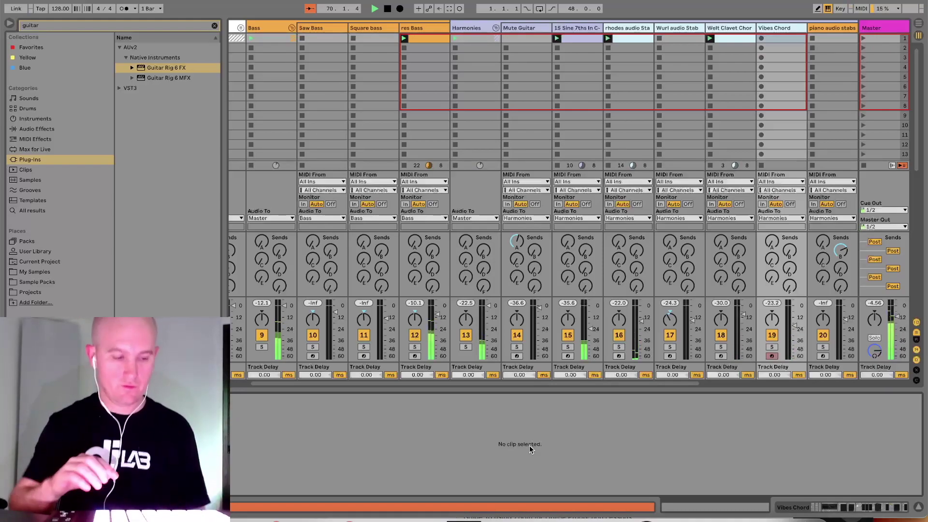
pyautogui.press('Return')
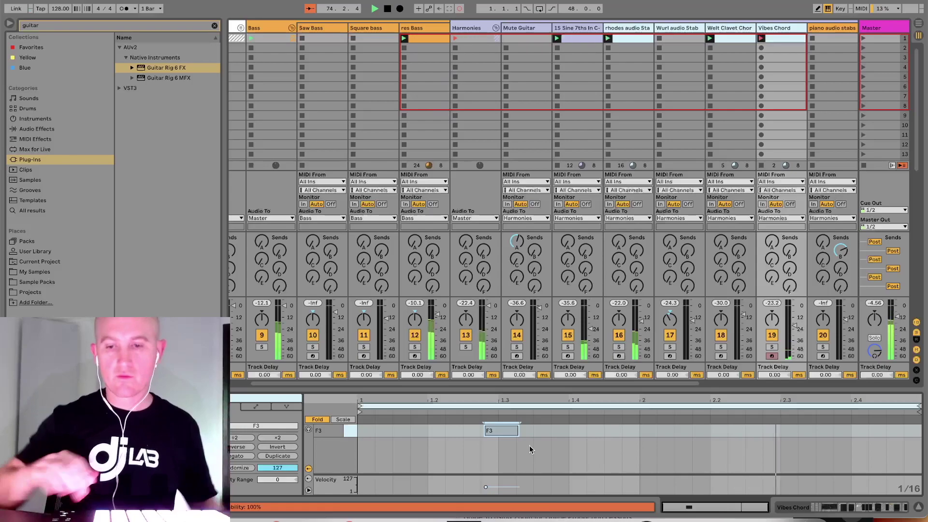
# Record an F3 stab at 1.2 on piano audio stabs and an F3 and C4 part on Vibes Single Note
pyautogui.press('Right')
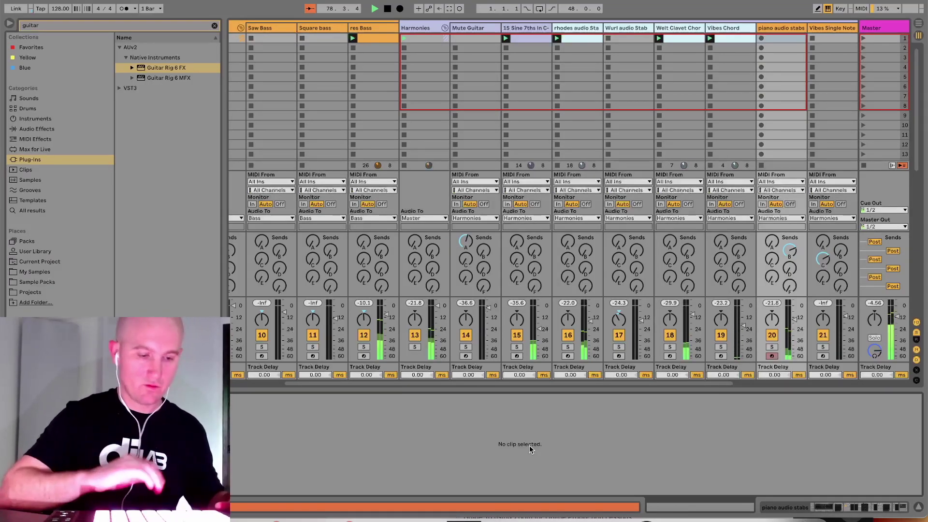
pyautogui.hotkey('shift', 'F9')
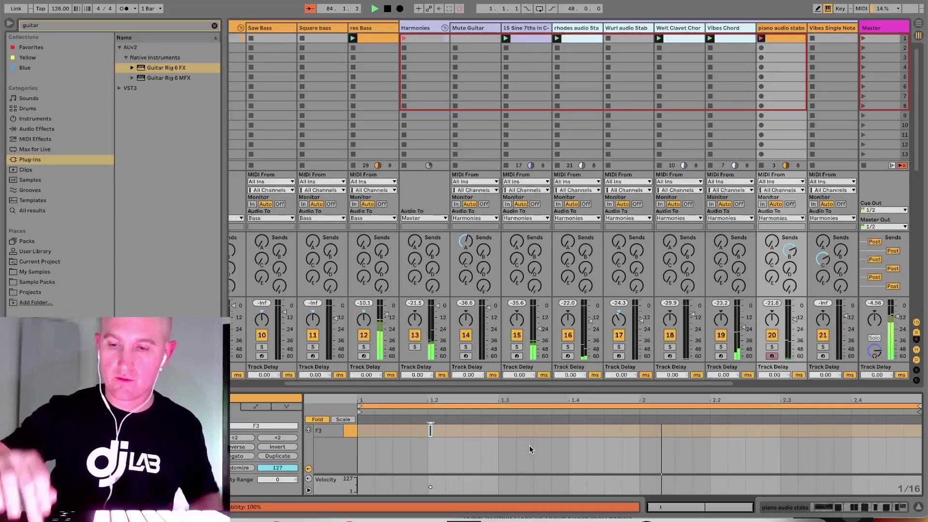
pyautogui.press('Right')
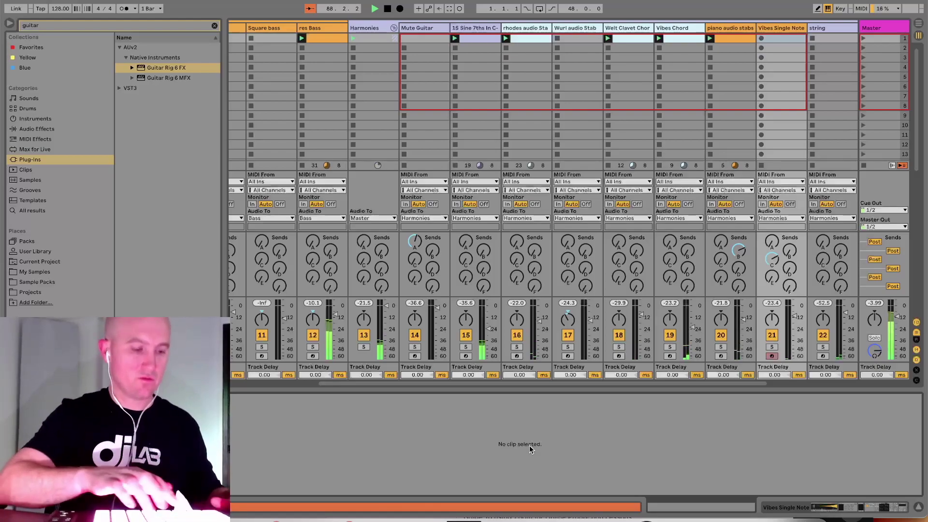
pyautogui.press('Return')
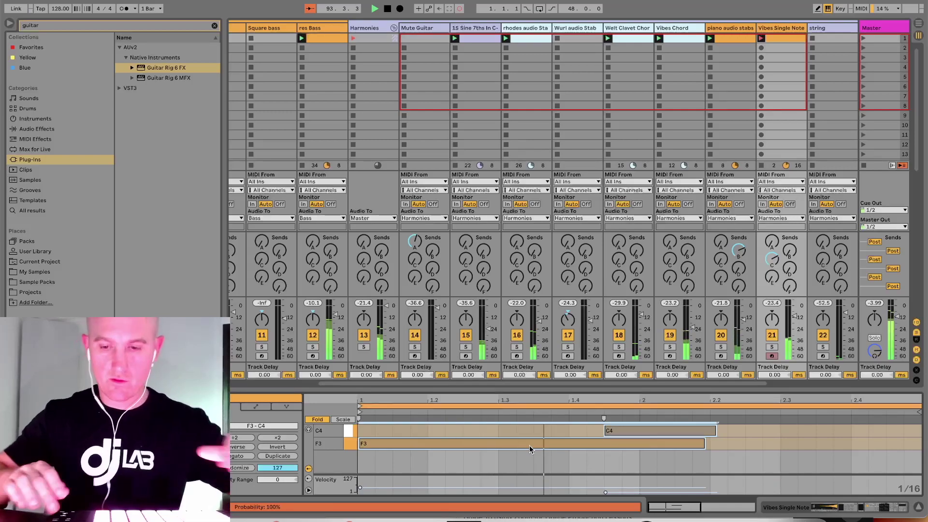
# Record four-bar clips in the first scene on the vocal and string tracks, and stop playback
pyautogui.press('Right')
pyautogui.press('Right')
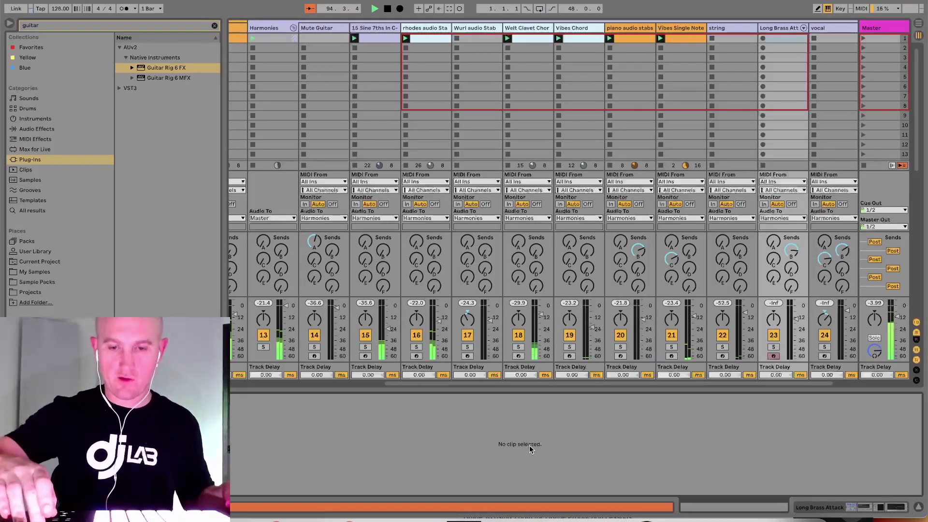
pyautogui.press('Right')
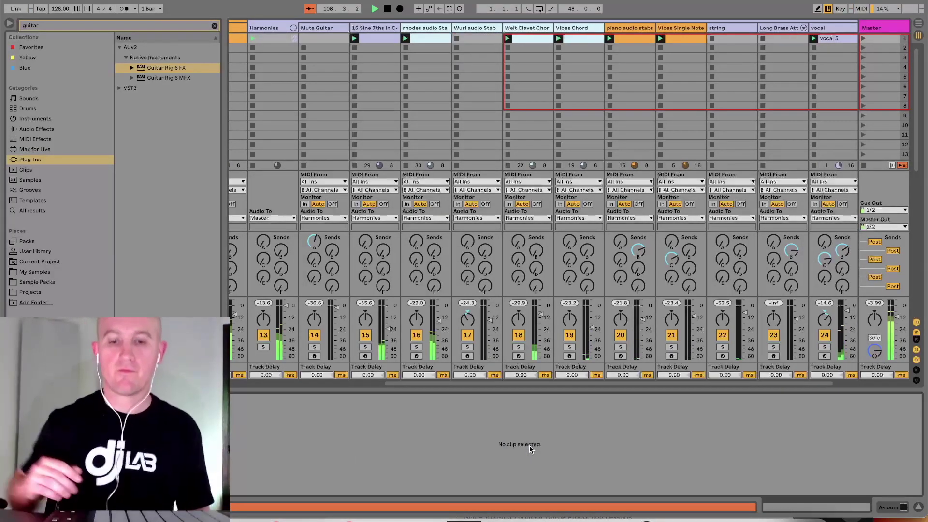
pyautogui.press('Left')
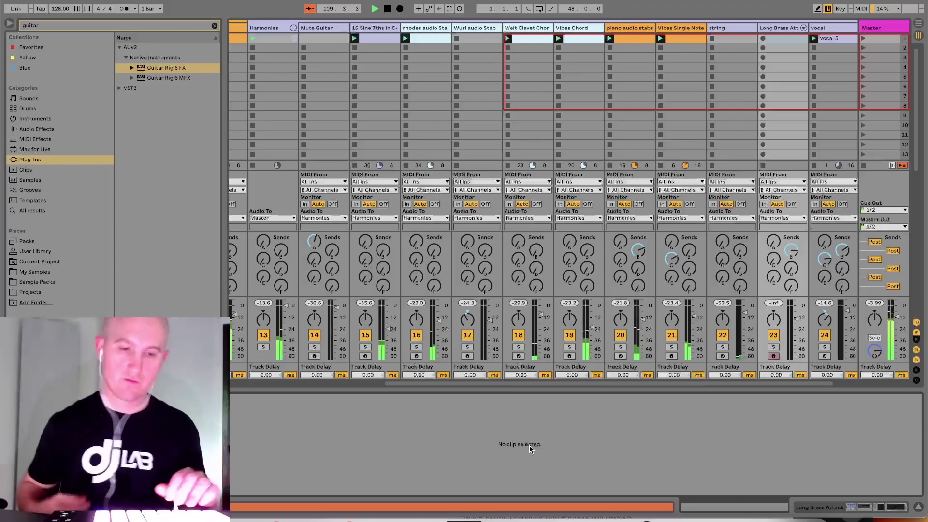
pyautogui.press('Left')
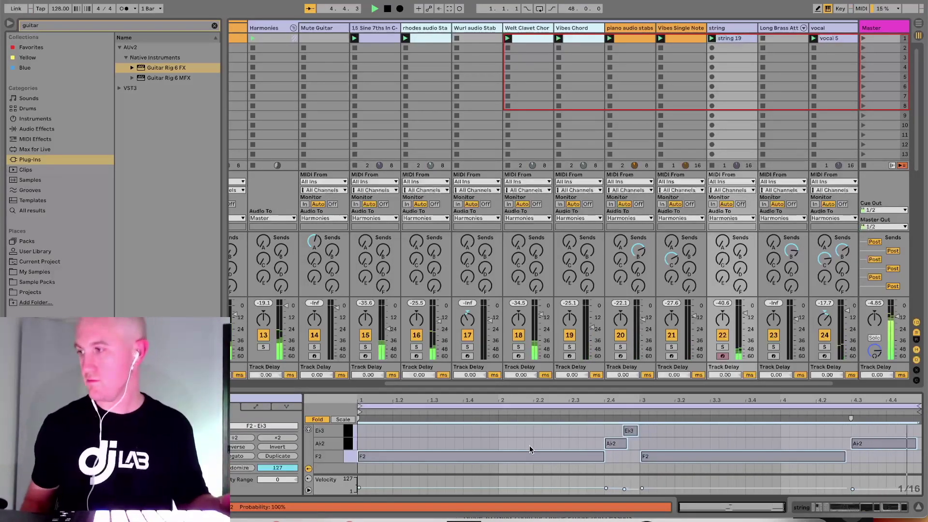
pyautogui.press('space')
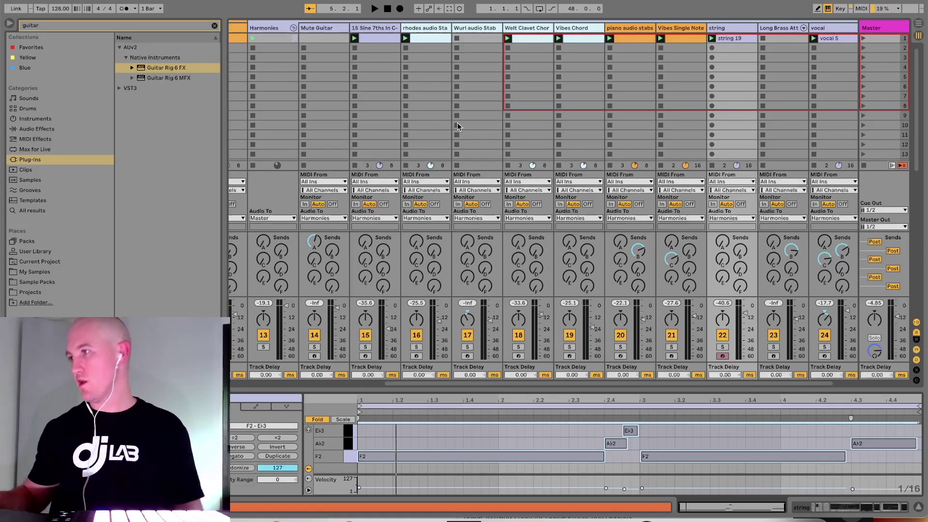
# Expand the Drums group to show its individual tracks
pyautogui.click(436, 81)
pyautogui.hscroll(-5, 421, 75)
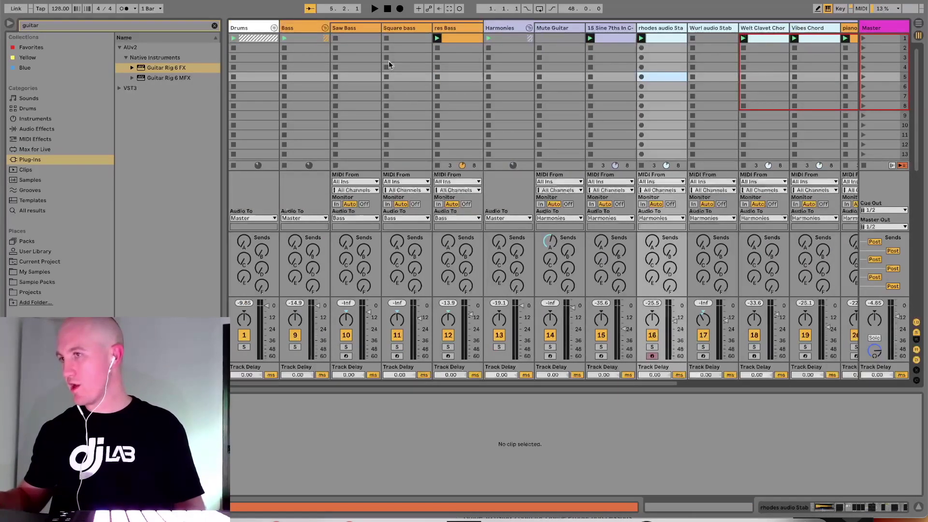
pyautogui.click(274, 28)
# Review the device chains of the Kick, Clap, O Hat, cl hat, Bongos and Ovox for percs tracks
pyautogui.click(307, 27)
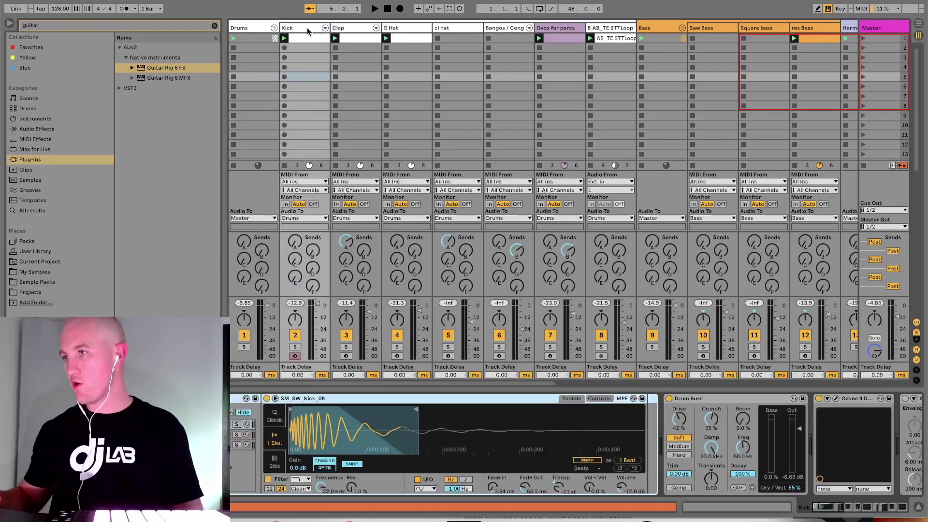
pyautogui.click(358, 27)
pyautogui.click(413, 27)
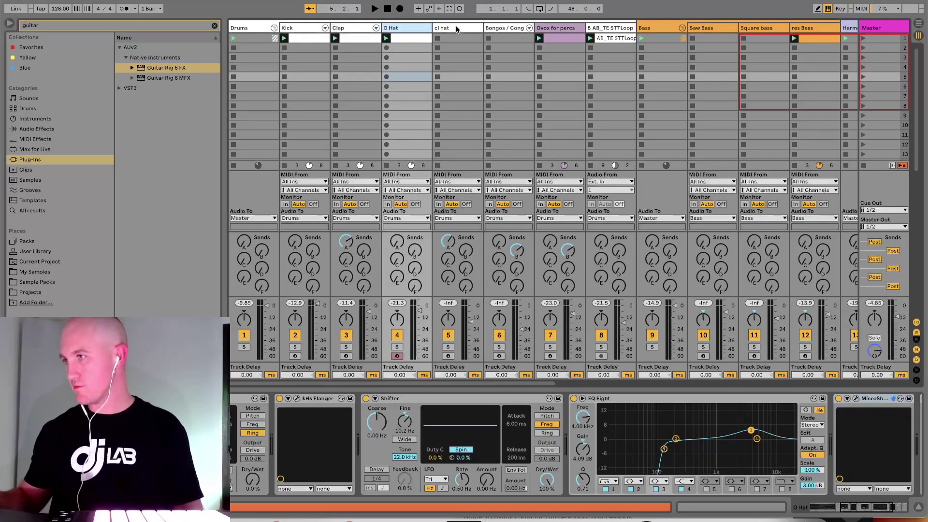
pyautogui.click(471, 28)
pyautogui.click(506, 27)
pyautogui.click(556, 28)
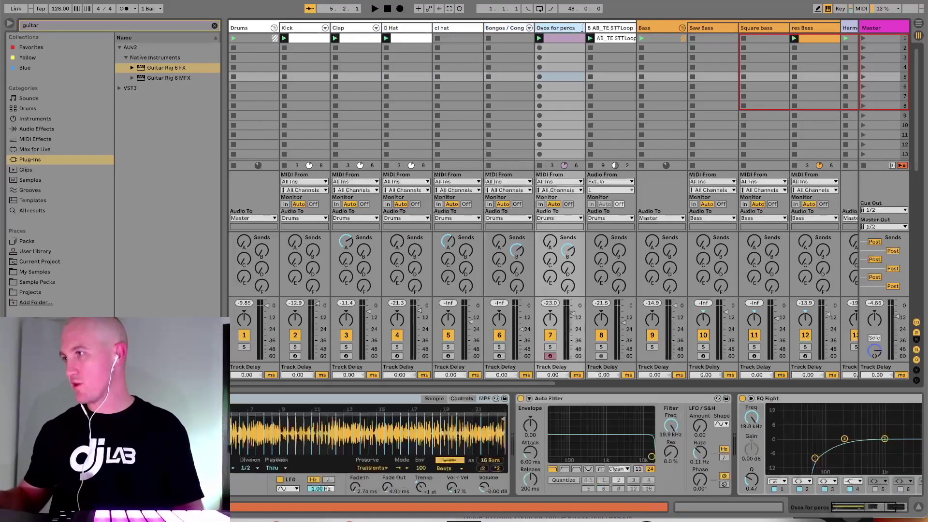
# Review the device chains of the AB_TE STTLoop, Saw Bass, Square bass and res Bass tracks
pyautogui.click(611, 29)
pyautogui.hscroll(5, 611, 27)
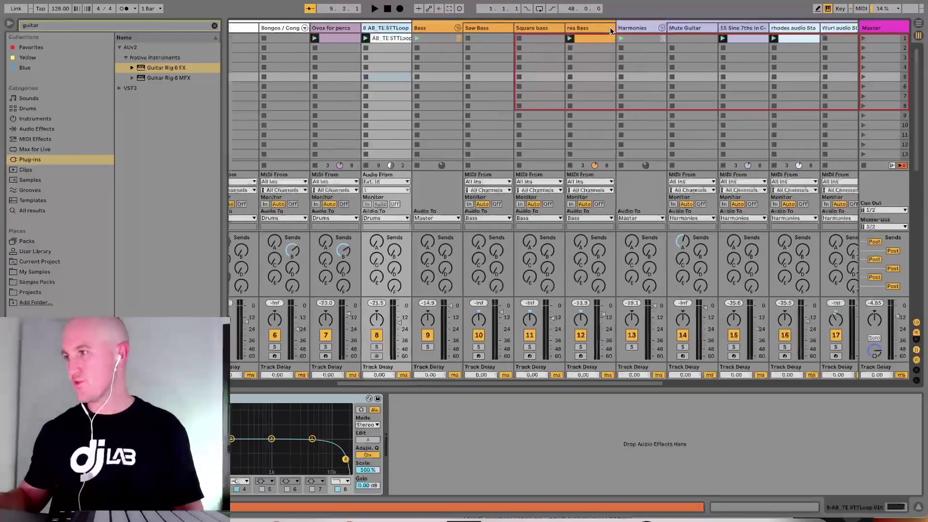
pyautogui.click(491, 27)
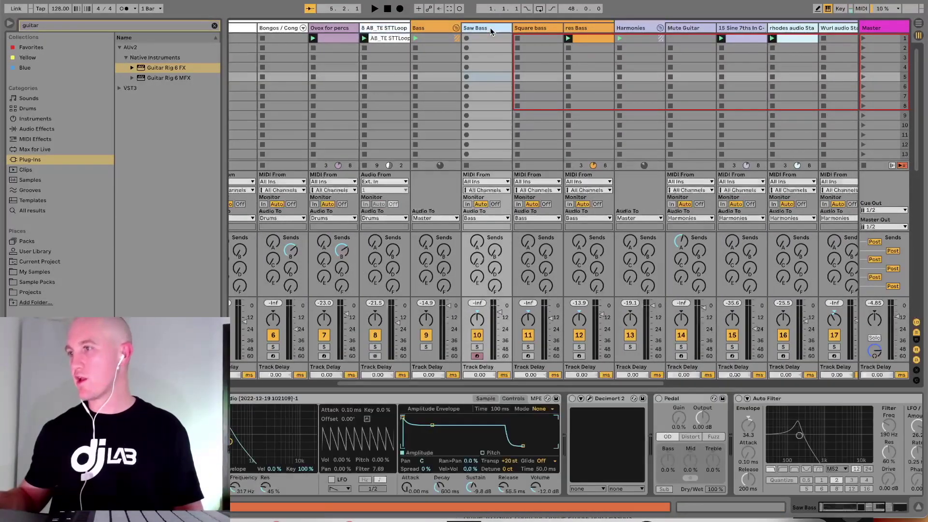
pyautogui.click(541, 29)
pyautogui.click(603, 30)
# Review the device chains of the Mute Guitar, 15 Sine 7ths, rhodes audio stab and Wurl audio Stab tracks
pyautogui.hscroll(4, 603, 31)
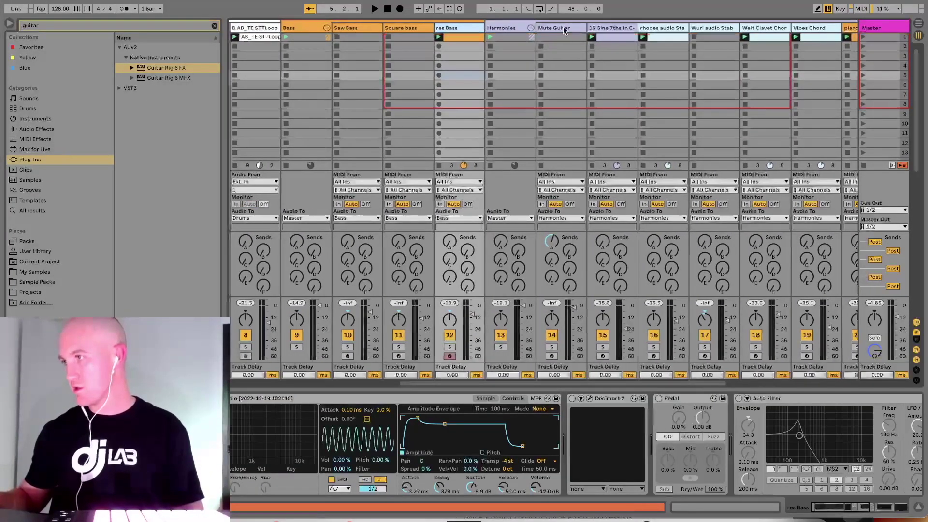
pyautogui.click(560, 30)
pyautogui.hscroll(2, 560, 30)
pyautogui.click(559, 27)
pyautogui.hscroll(1, 559, 27)
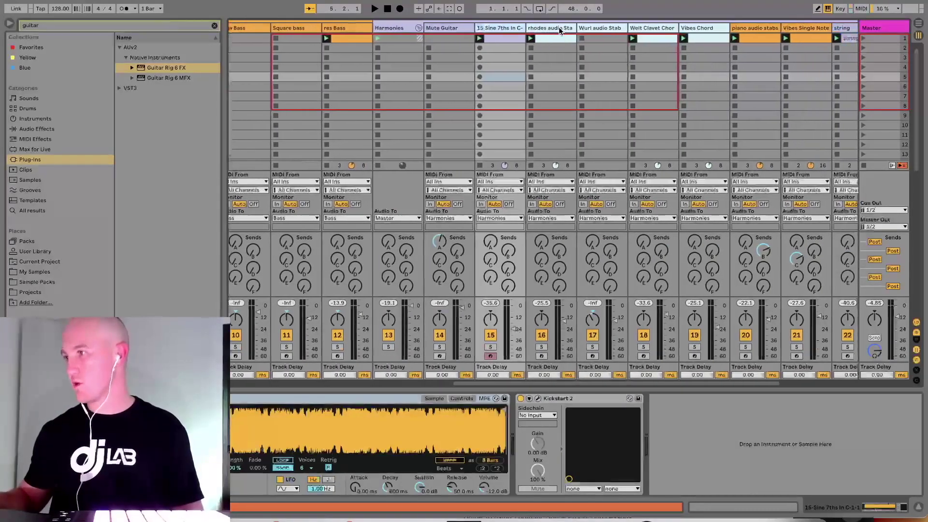
pyautogui.click(559, 28)
pyautogui.click(612, 28)
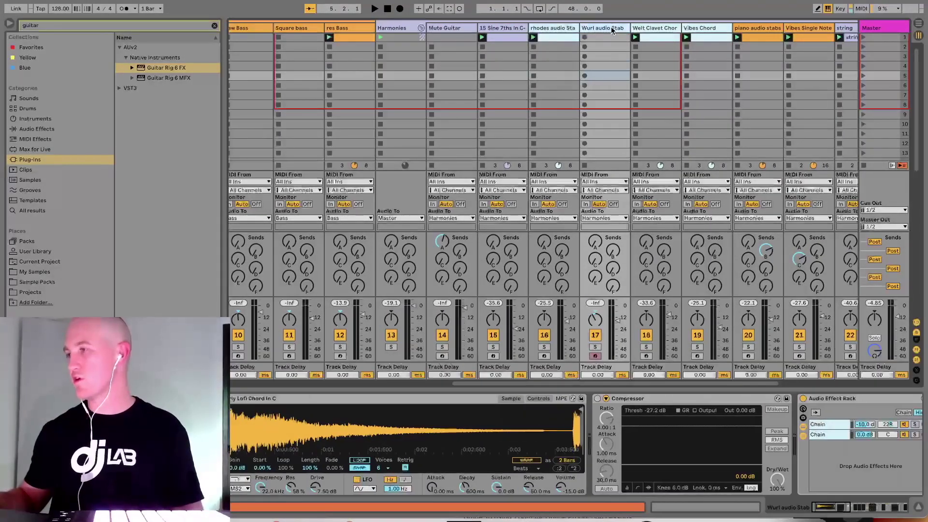
# Review the device chains of the Welt Clavet, Vibes Chord, piano audio stabs, Vibes Single Note, string and Long Brass Attack tracks
pyautogui.click(669, 27)
pyautogui.hscroll(1, 669, 27)
pyautogui.click(653, 27)
pyautogui.click(692, 28)
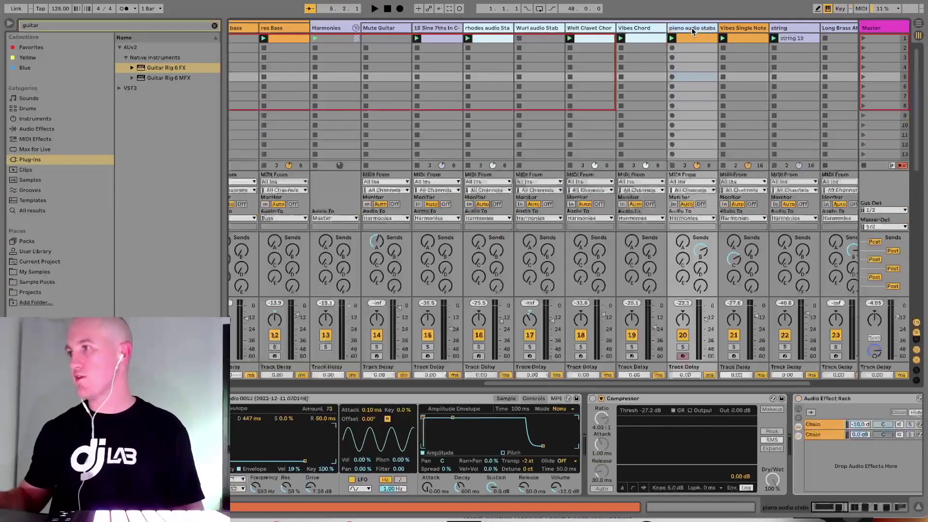
pyautogui.click(745, 27)
pyautogui.click(794, 27)
pyautogui.hscroll(1, 794, 27)
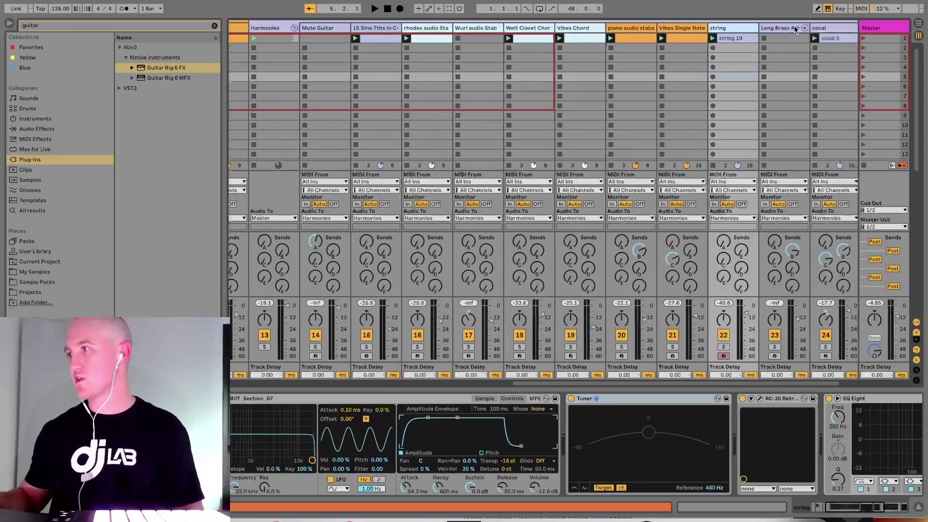
pyautogui.click(794, 27)
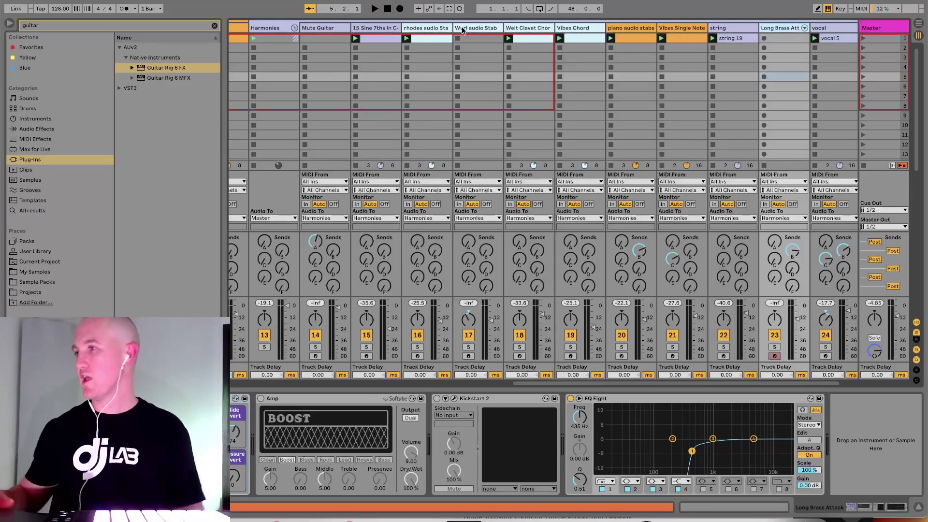
pyautogui.hscroll(-10, 488, 75)
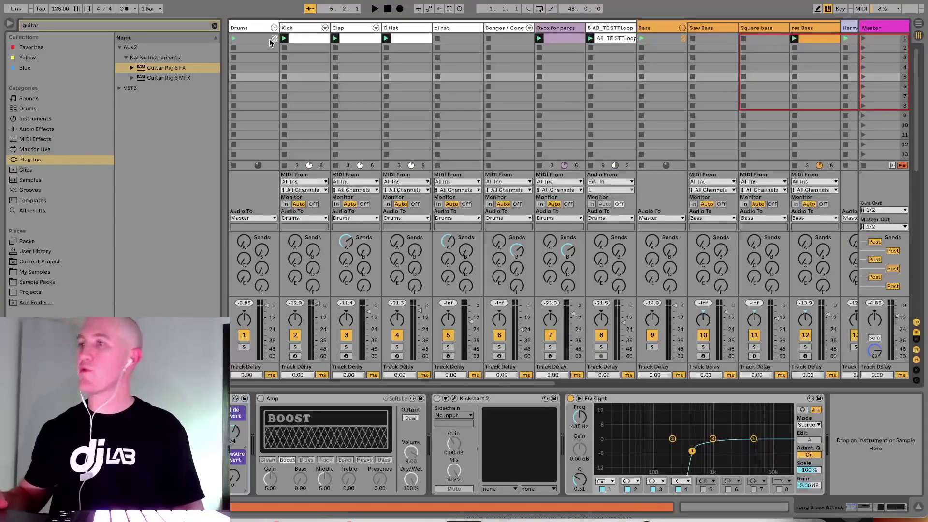